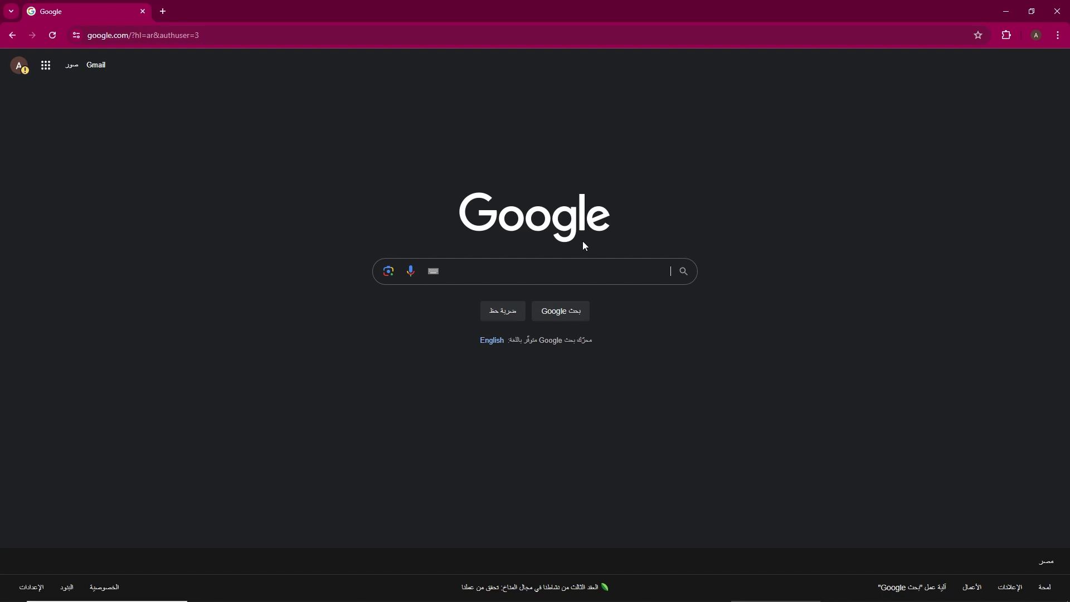
Search Google for 'brave browser' using the suggestion list
{"action": "key", "text": "Tab"}
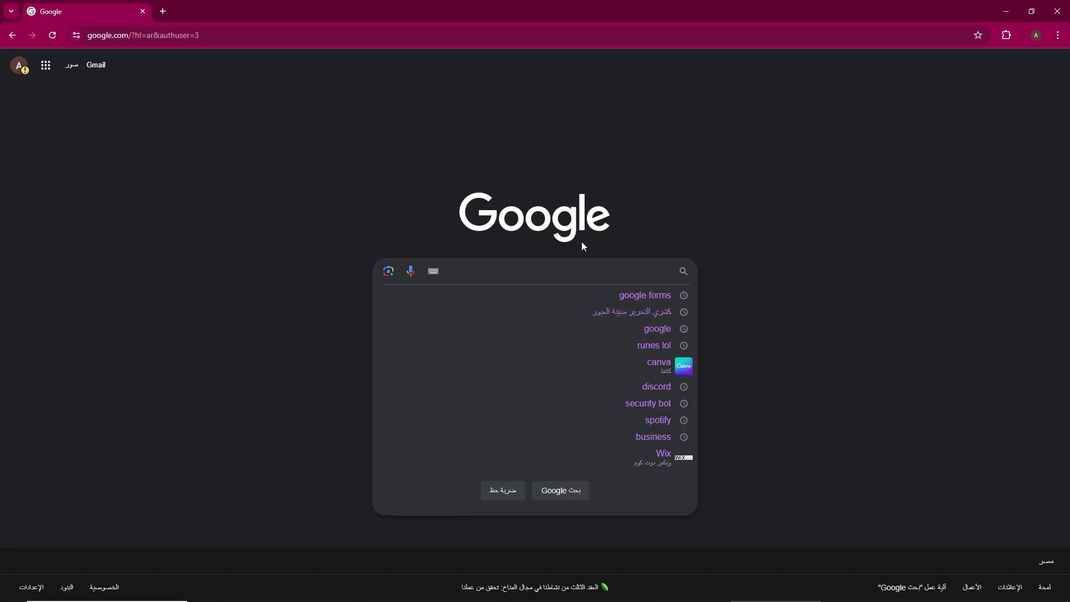
{"action": "left_click", "coordinate": [793, 234]}
{"action": "left_click", "coordinate": [659, 272]}
{"action": "type", "text": "brave"}
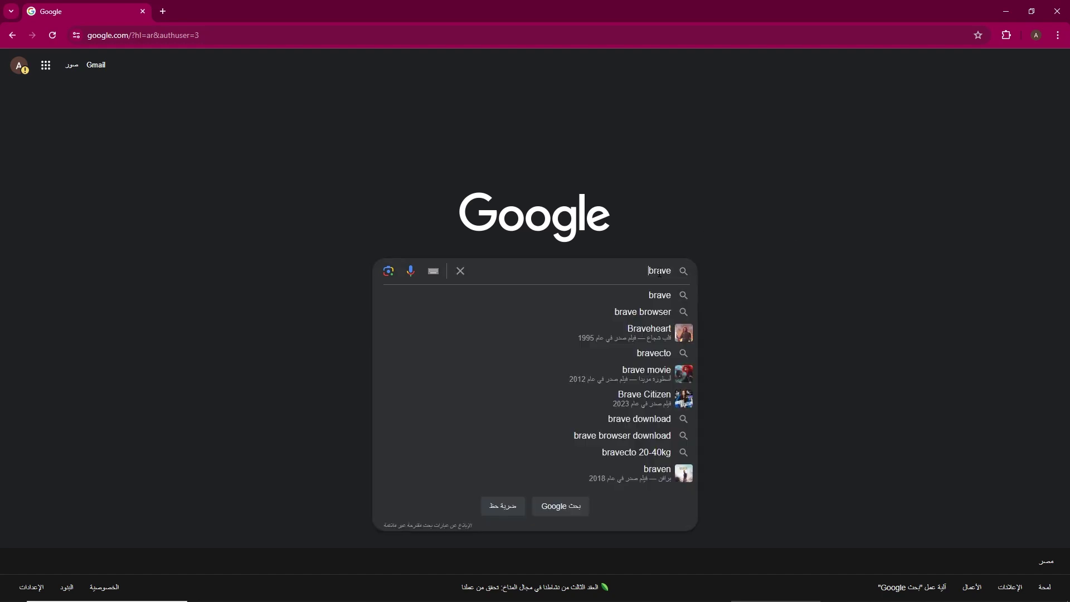
{"action": "left_click", "coordinate": [657, 316]}
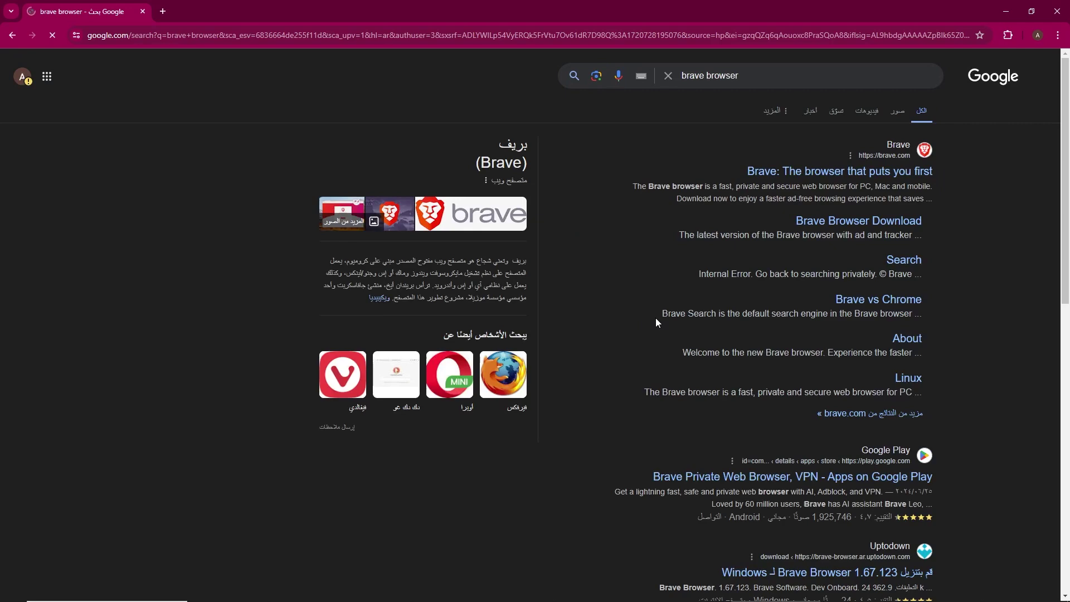
Open the official Brave homepage and download the Brave installer with Get Brave
{"action": "left_click", "coordinate": [890, 172]}
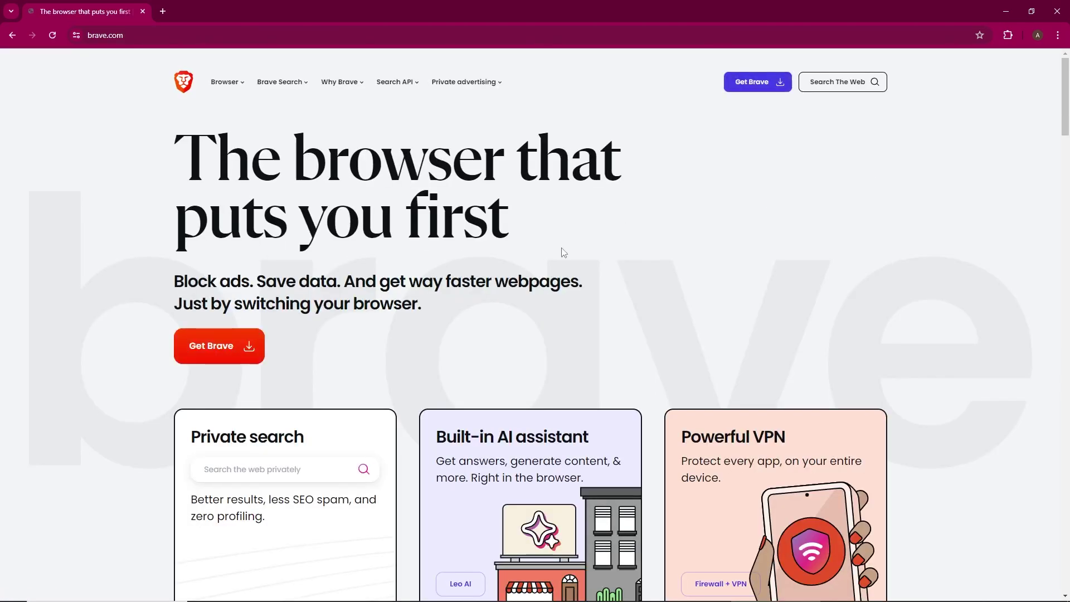
{"action": "left_click", "coordinate": [224, 354]}
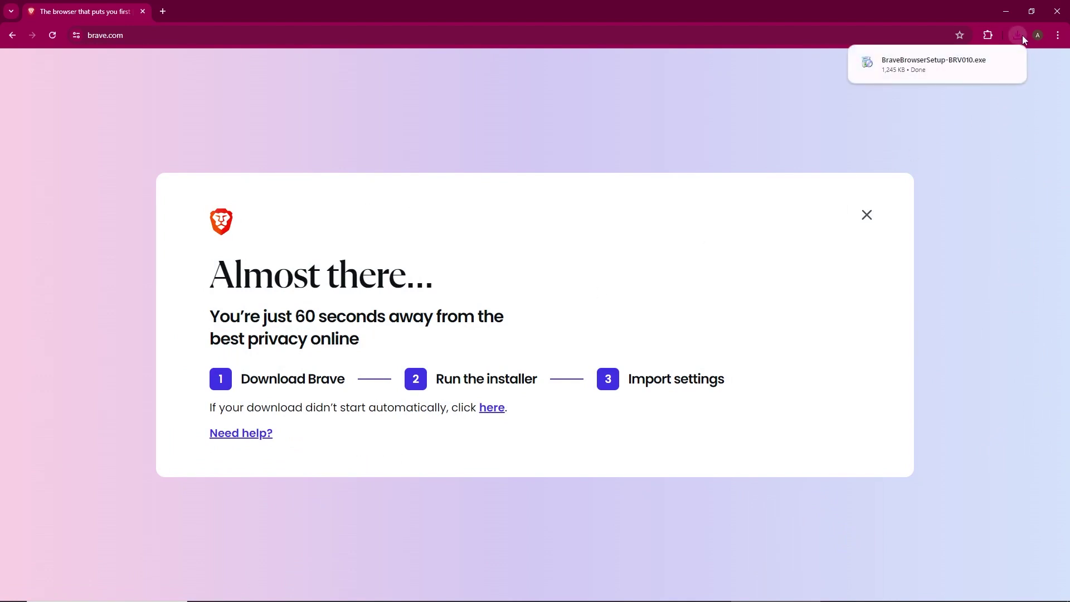
{"action": "mouse_move", "coordinate": [920, 65]}
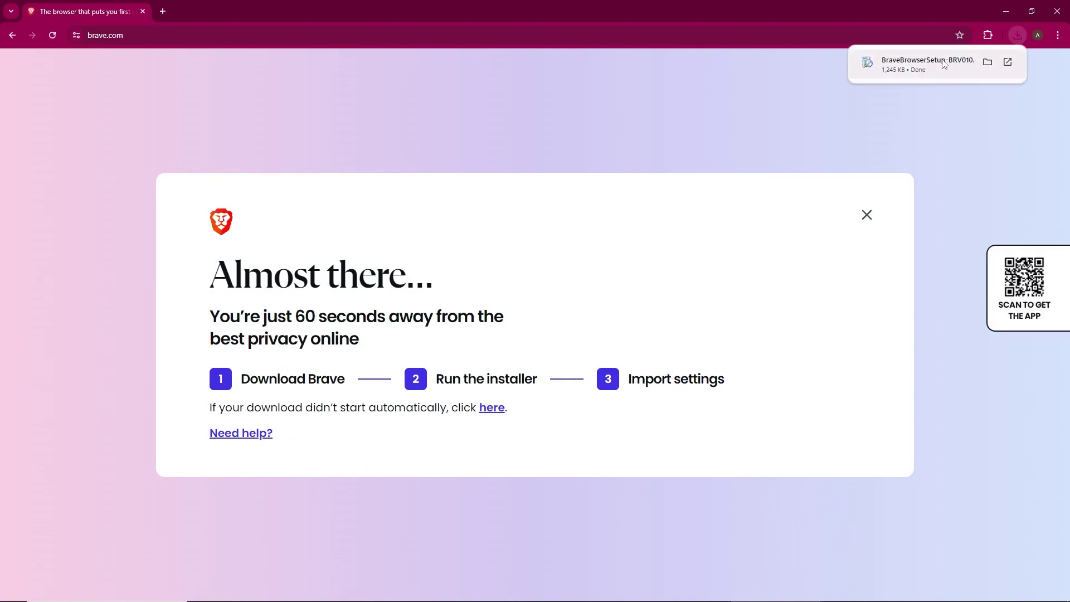
Run the downloaded BraveBrowserSetup installer from Chrome's downloads bubble
{"action": "left_click", "coordinate": [929, 60]}
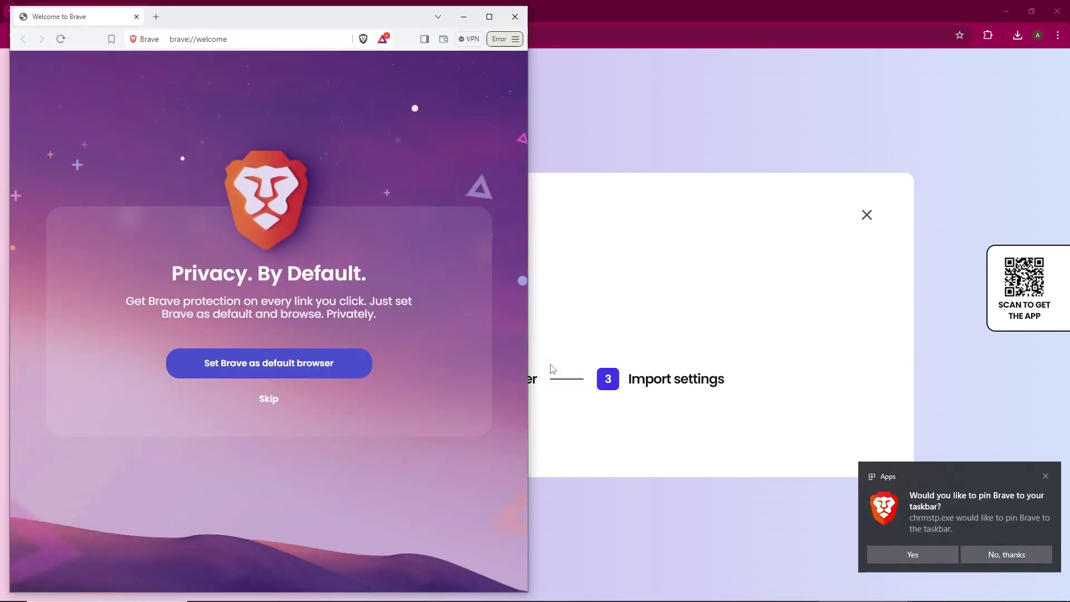
Skip setting Brave as default browser and importing settings, then finish onboarding
{"action": "left_click", "coordinate": [1045, 476]}
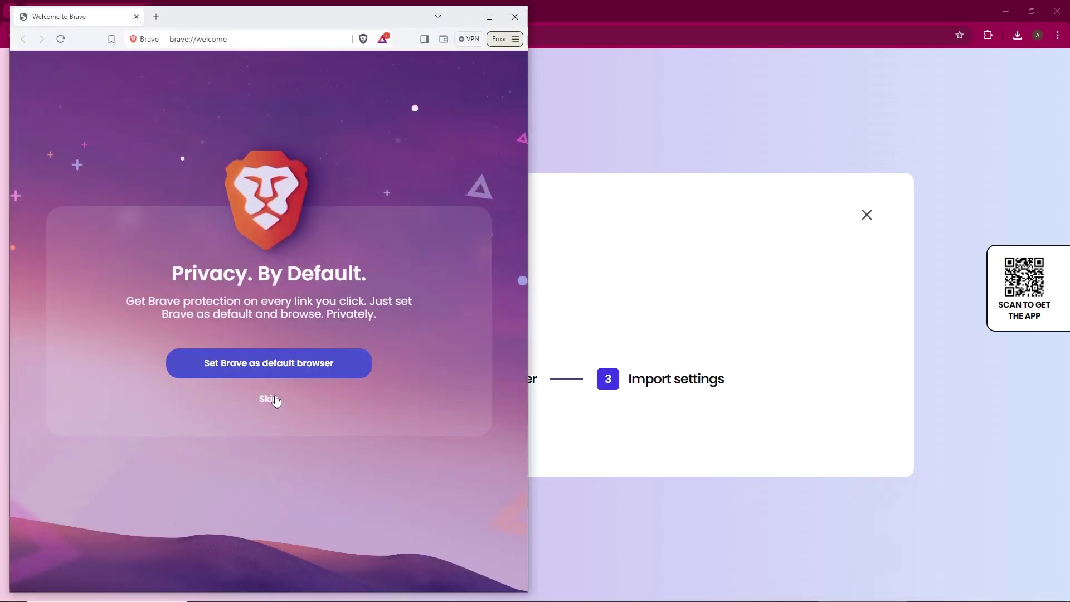
{"action": "left_click", "coordinate": [275, 399]}
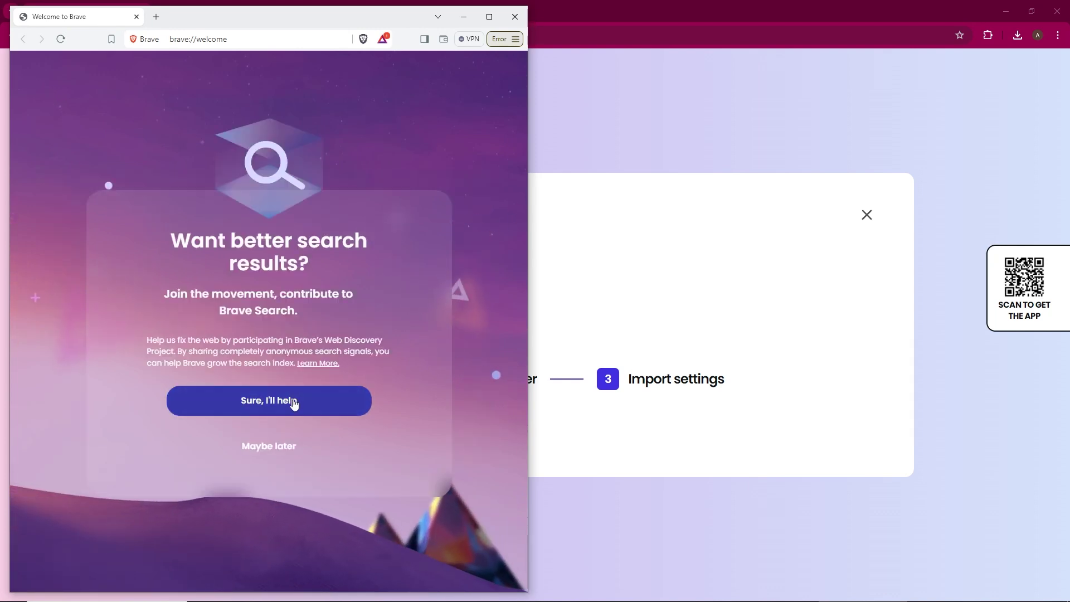
{"action": "left_click", "coordinate": [296, 393]}
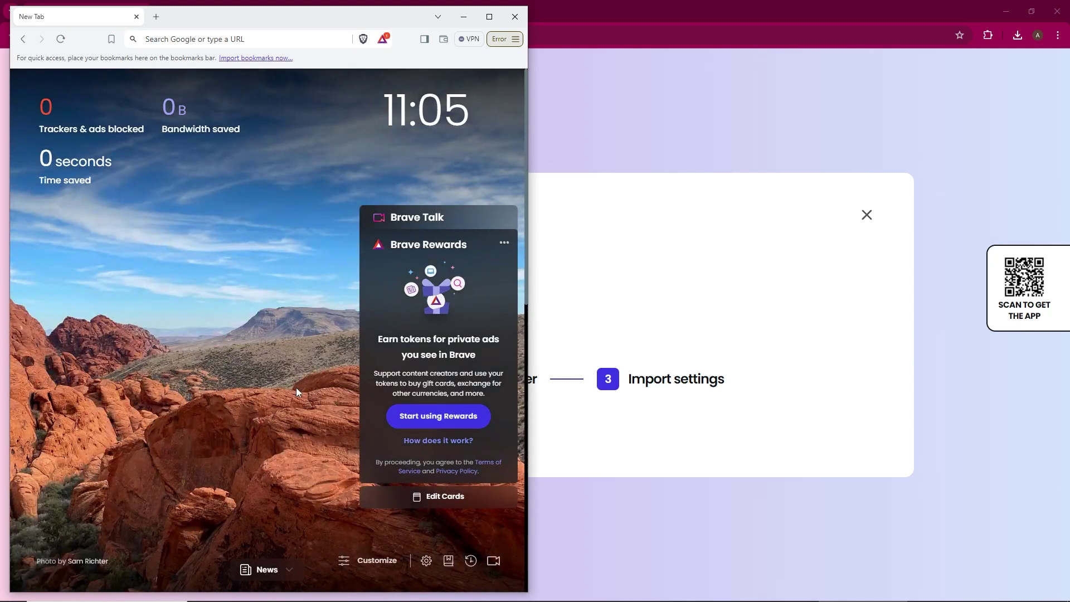
Maximize the Brave New Tab window to full screen
{"action": "mouse_move", "coordinate": [418, 110]}
{"action": "left_click", "coordinate": [489, 16]}
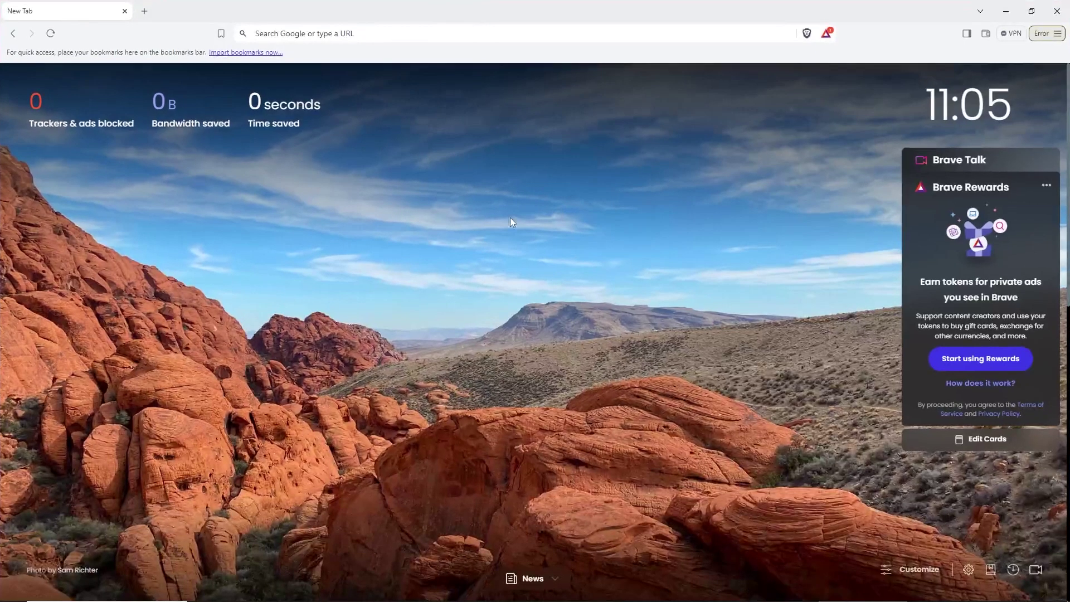